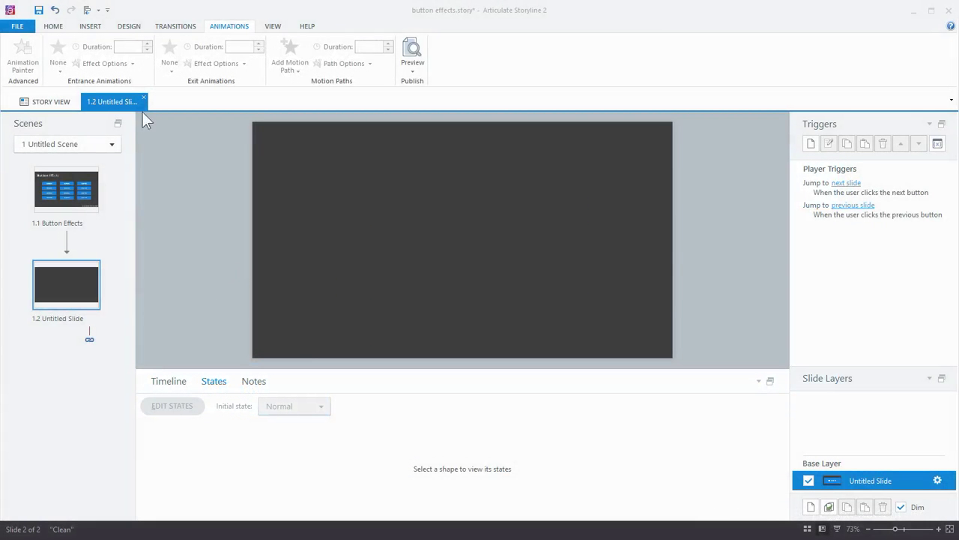
- Draw a rectangle about 808 px wide and 328 px high across the middle of the blank dark slide
click(90, 29)
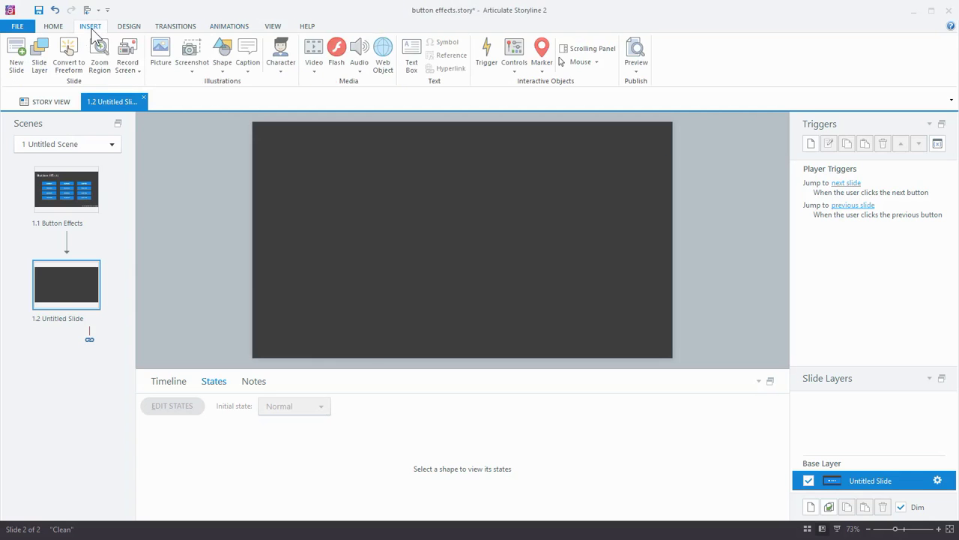
click(228, 67)
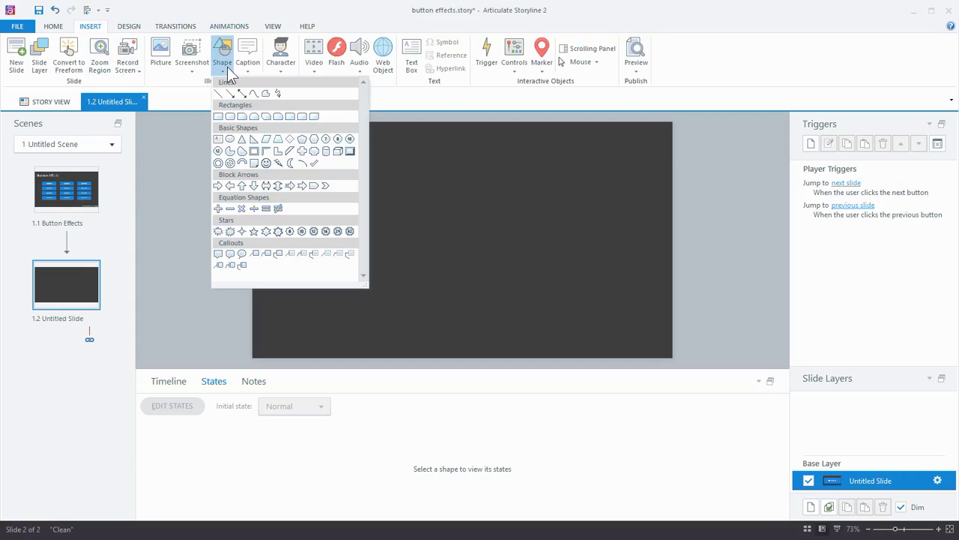
click(218, 117)
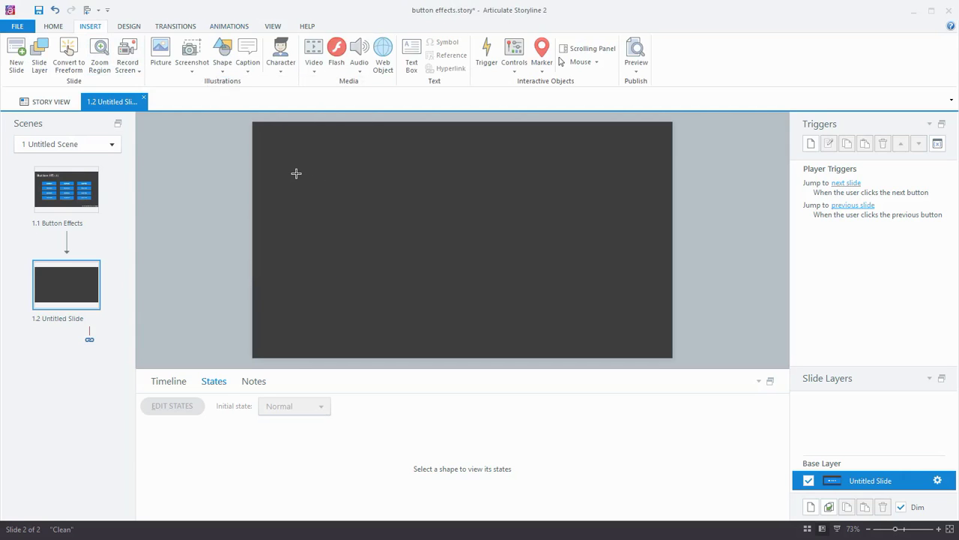
mouse_move(291, 169)
mouse_down()
mouse_move(317, 190)
mouse_move(484, 250)
mouse_up()
drag(539, 270, 645, 314)
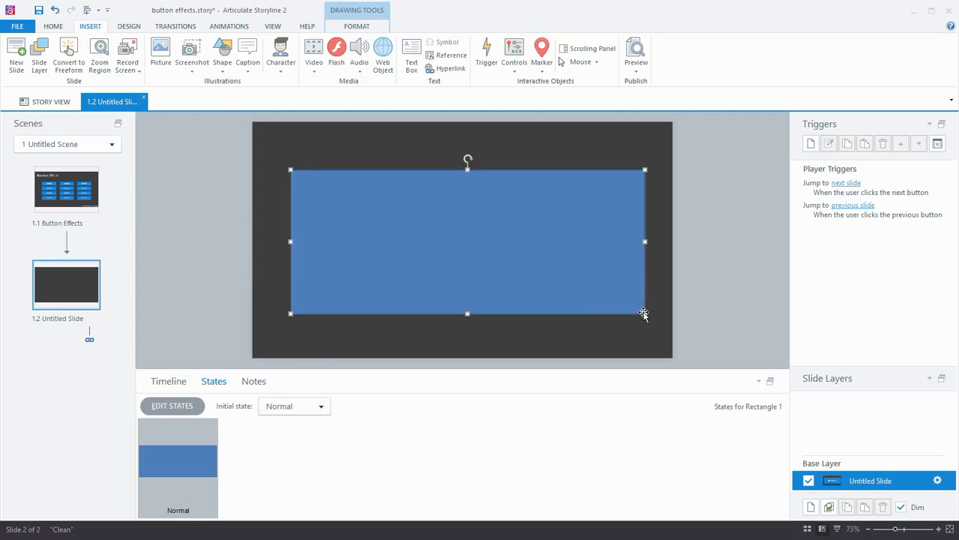
- Apply the bright blue preset shape style to the rectangle and change its outline setting
click(363, 28)
click(450, 56)
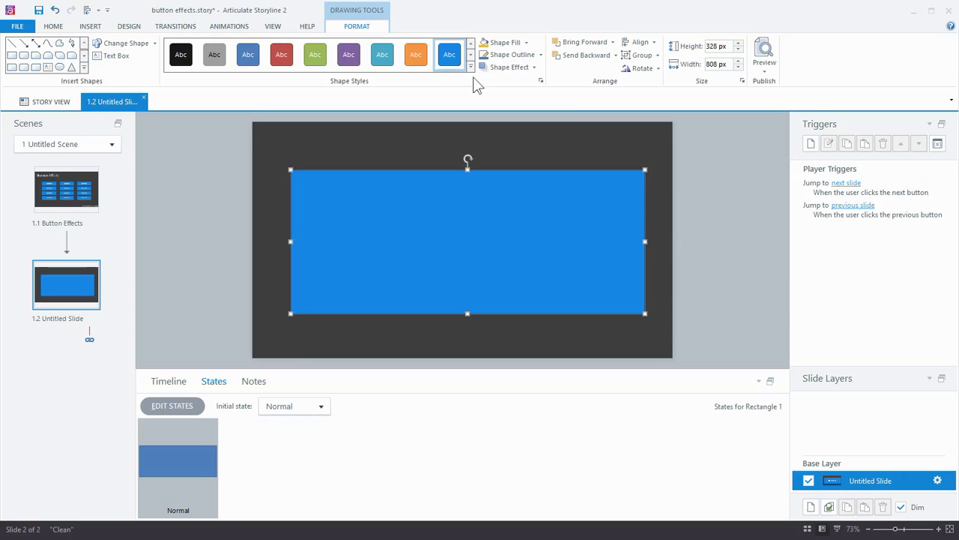
click(540, 55)
click(520, 153)
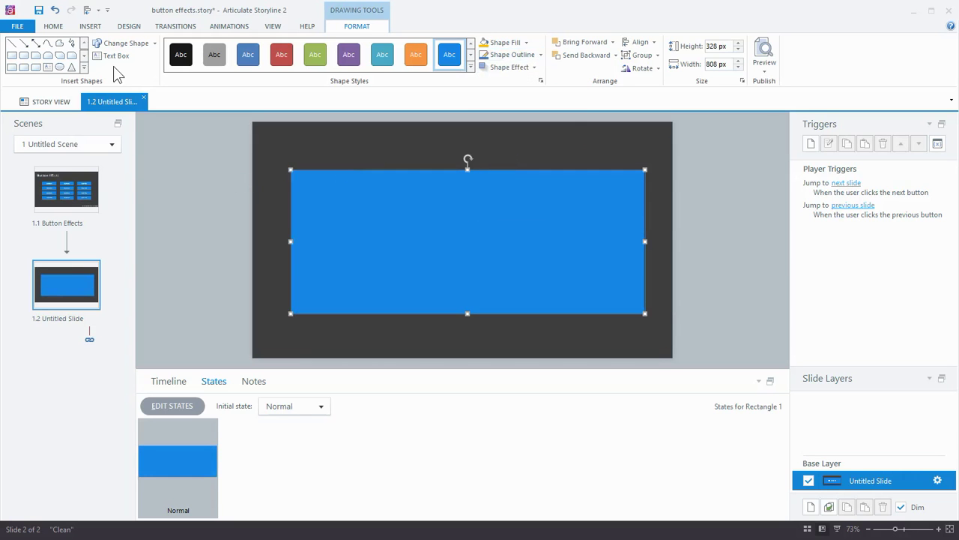
- Label the blue rectangle BUTTON in bold 72-point text
click(60, 29)
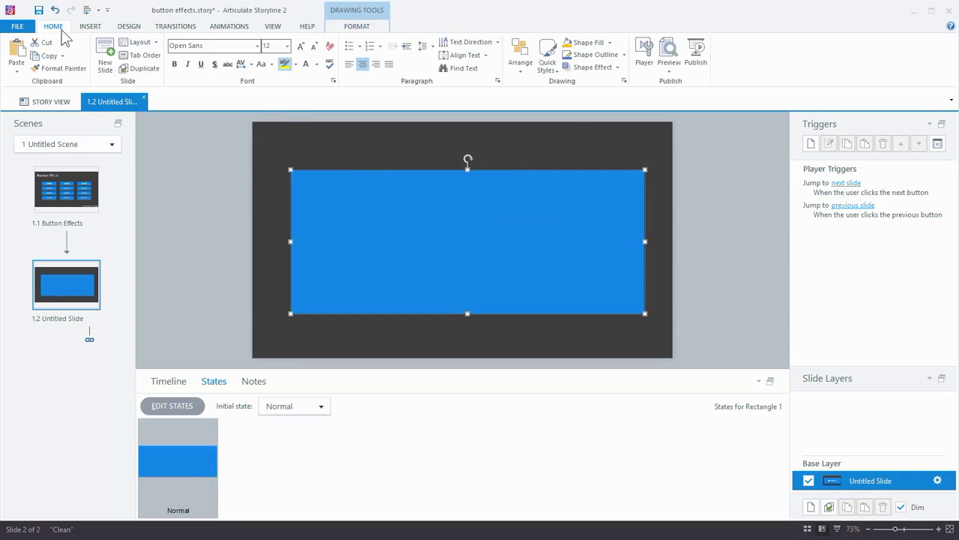
click(287, 46)
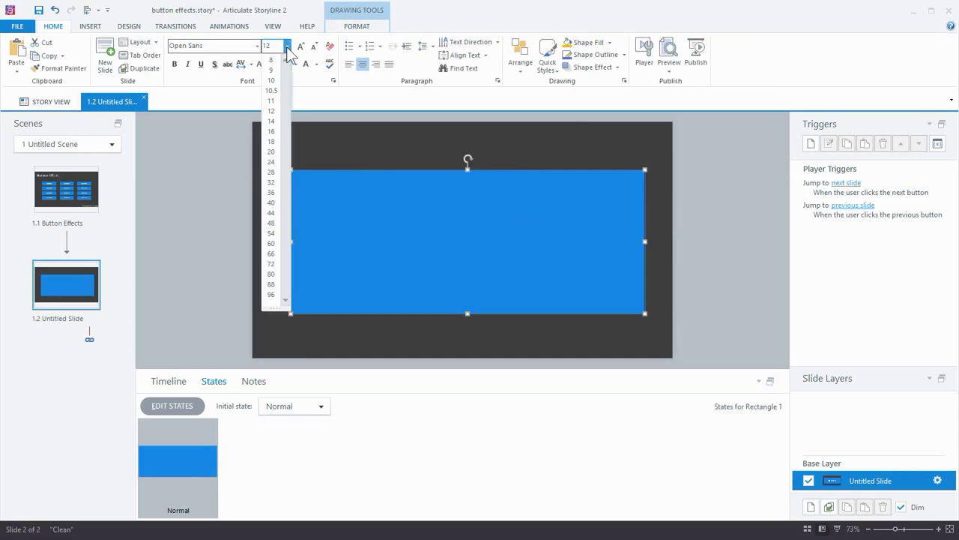
click(272, 263)
click(175, 64)
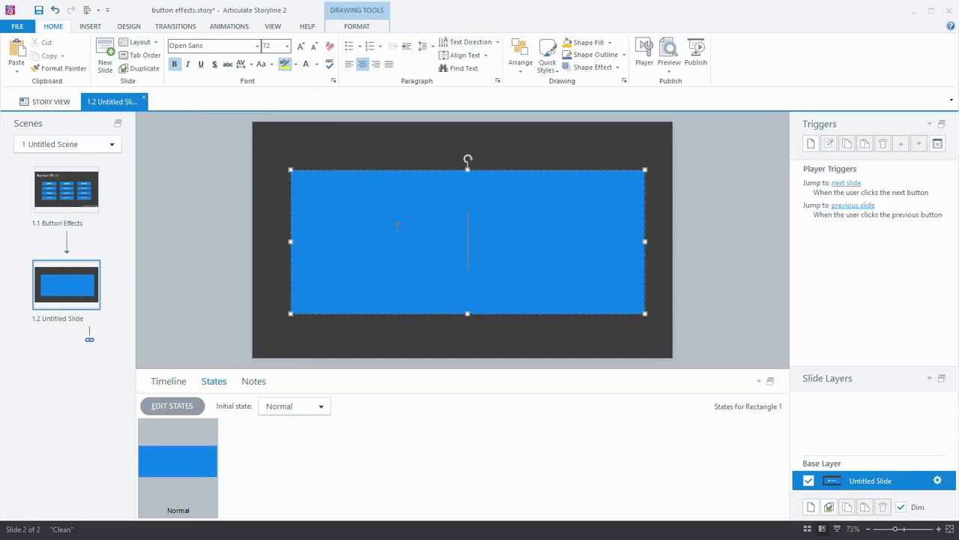
text(BUTTON)
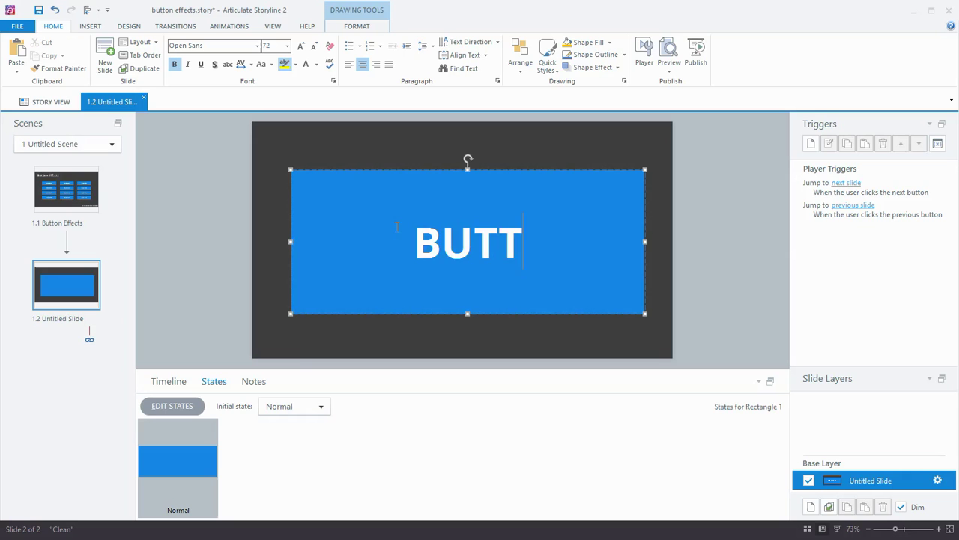
click(188, 229)
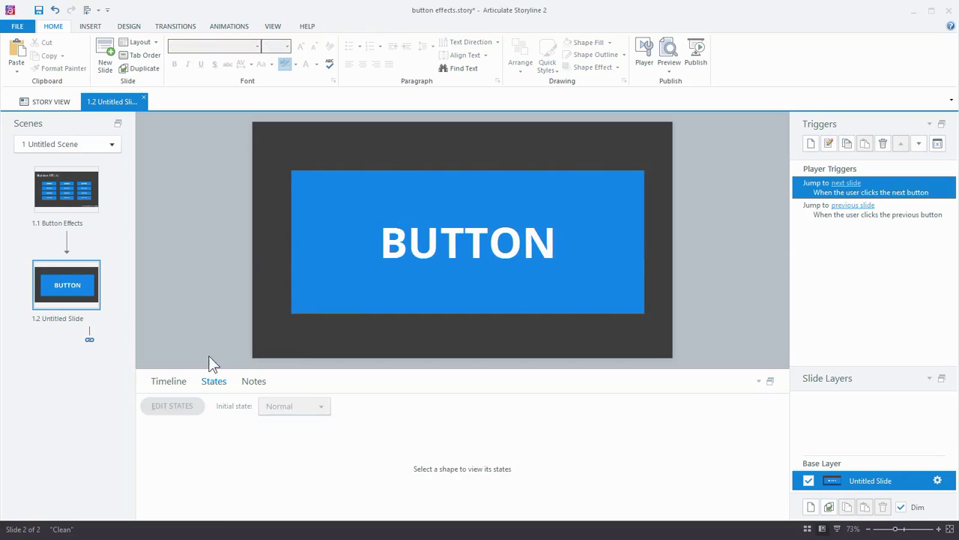
- Edit the states of the BUTTON rectangle and add a Hover state
click(161, 380)
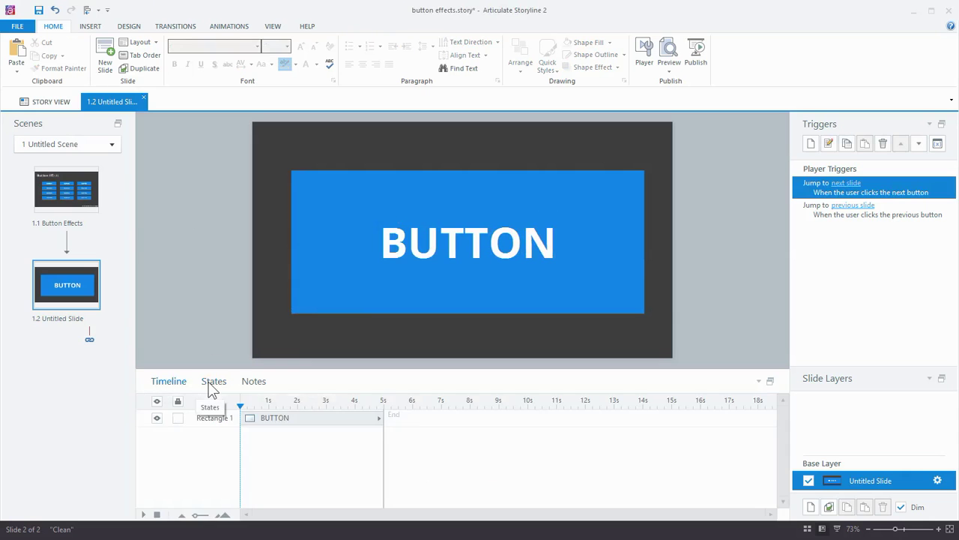
click(212, 381)
click(309, 313)
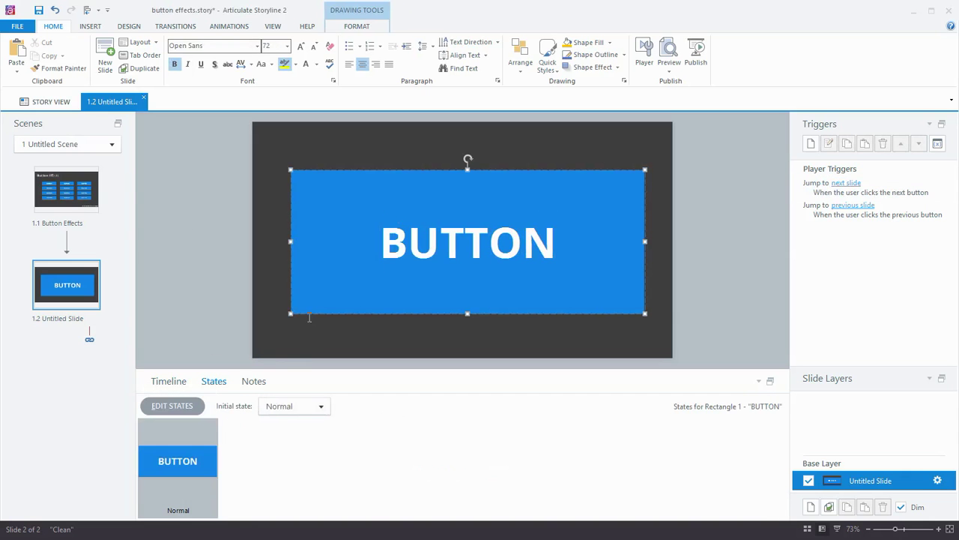
click(179, 406)
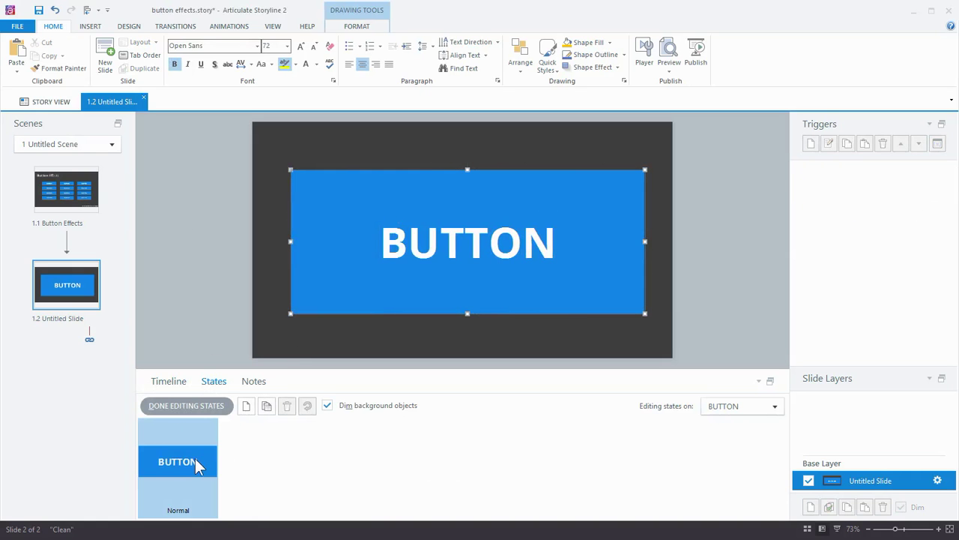
click(266, 409)
click(556, 272)
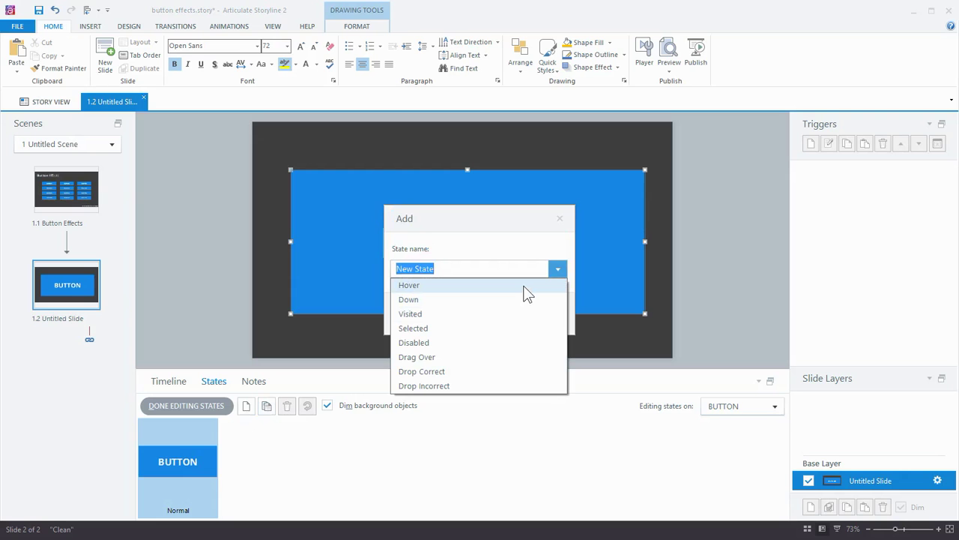
click(524, 286)
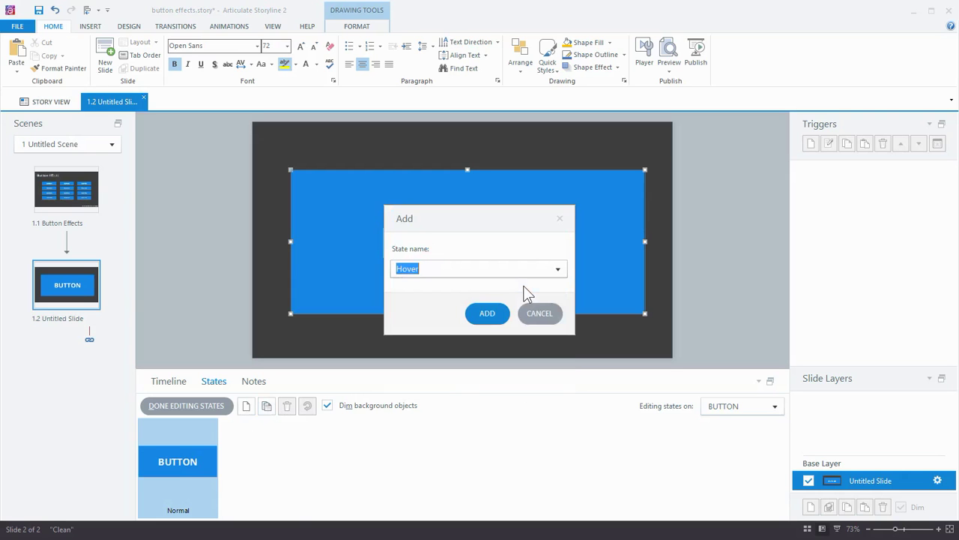
click(488, 312)
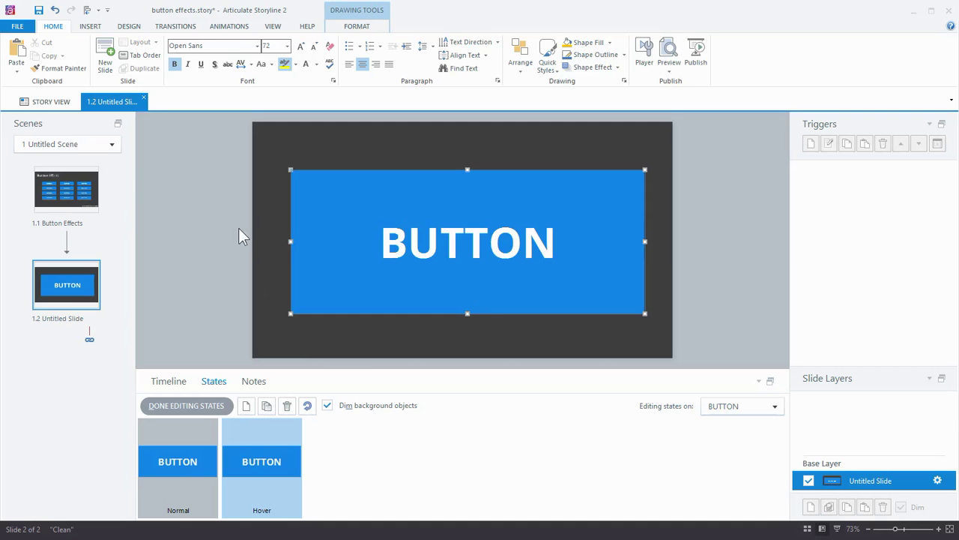
right_click(337, 171)
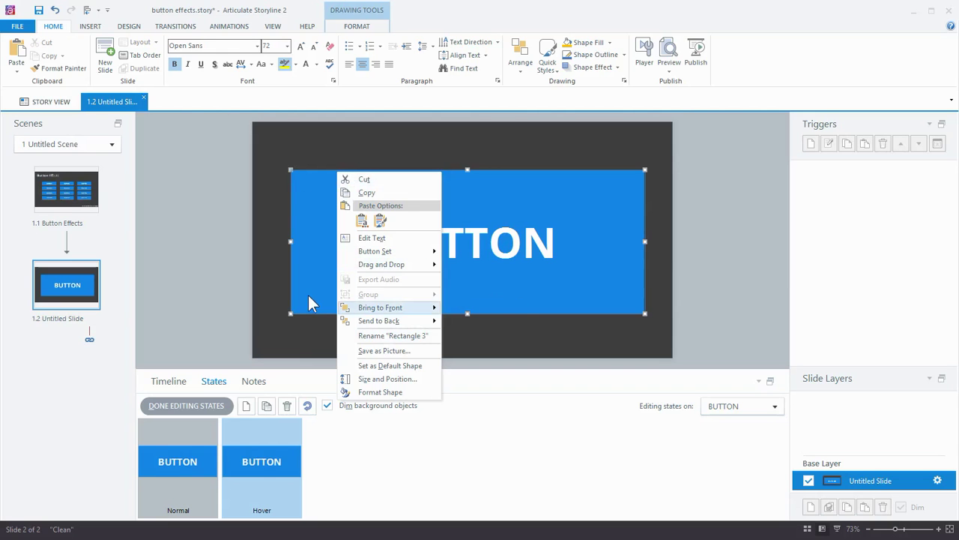
click(251, 296)
click(225, 278)
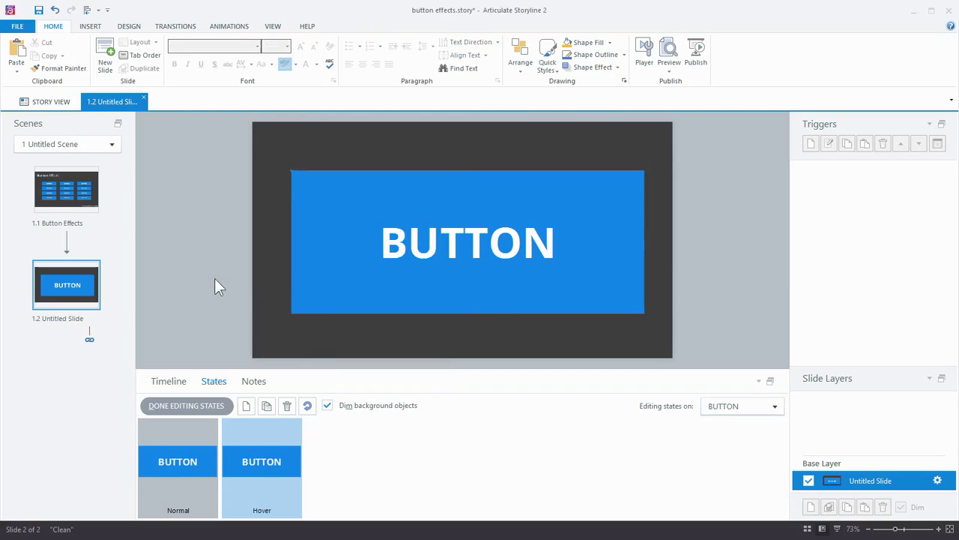
- Paste an offset copy of the rectangle into the Hover state using the destination theme, and fill it with golden yellow
click(292, 268)
right_click(293, 268)
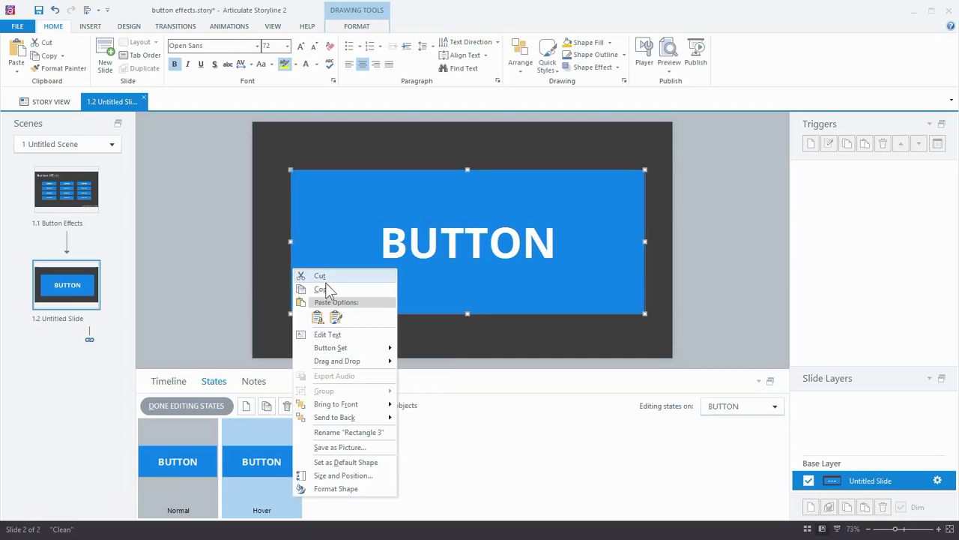
click(324, 289)
click(248, 253)
right_click(247, 252)
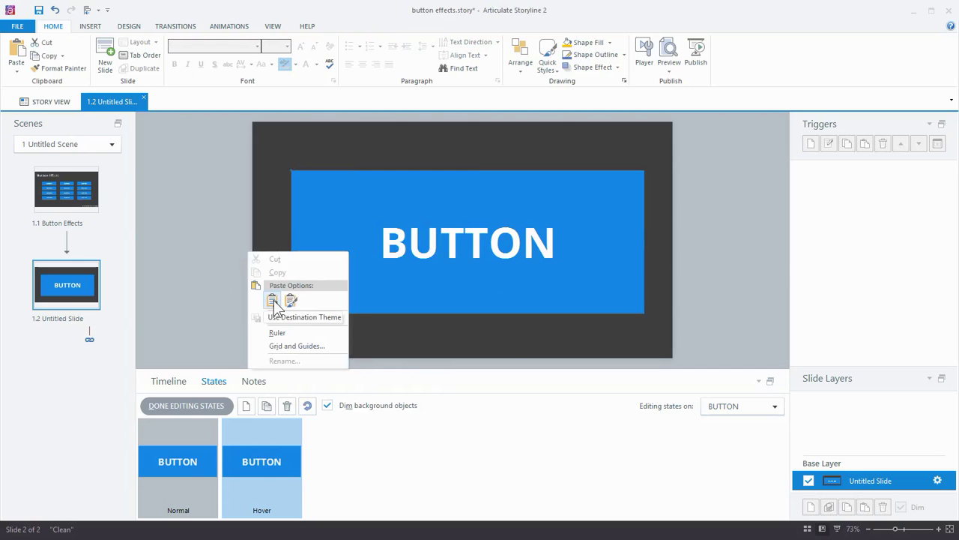
click(272, 301)
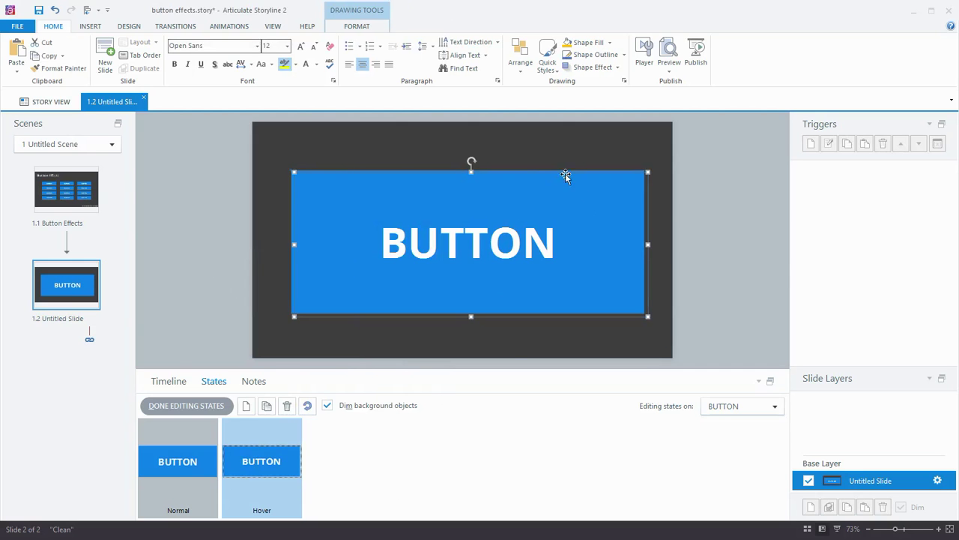
drag(555, 172, 603, 197)
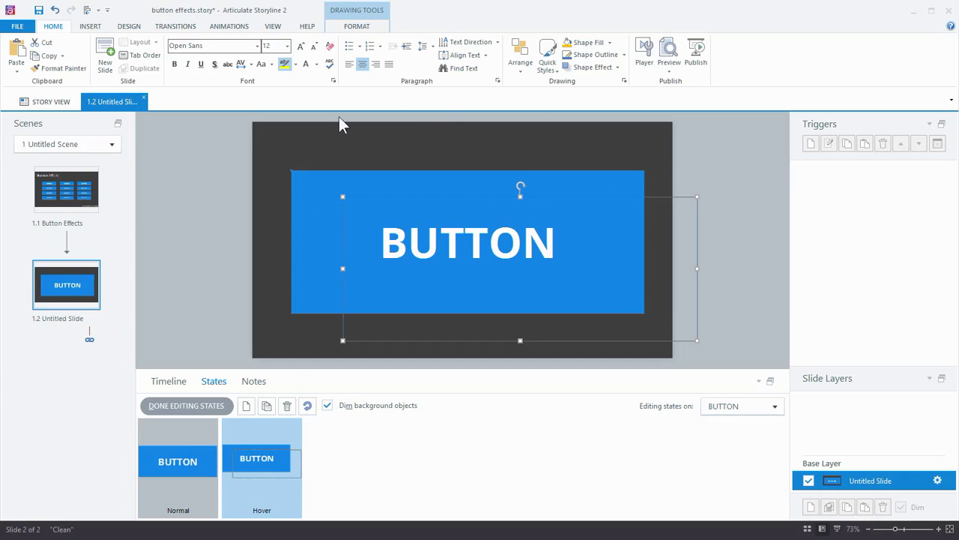
click(571, 43)
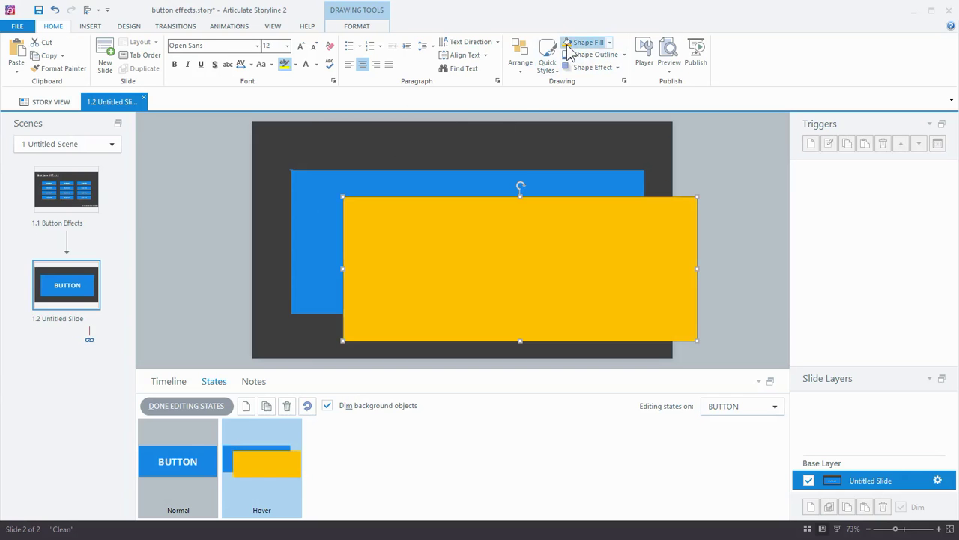
- Label the yellow rectangle BUTTON in bold 72-point text and place it exactly over the blue rectangle
click(287, 45)
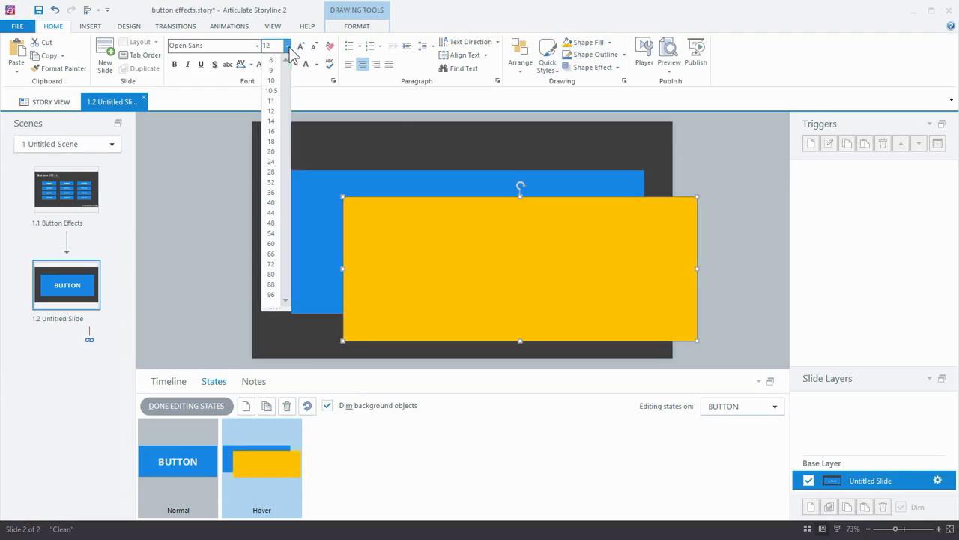
click(276, 264)
click(173, 64)
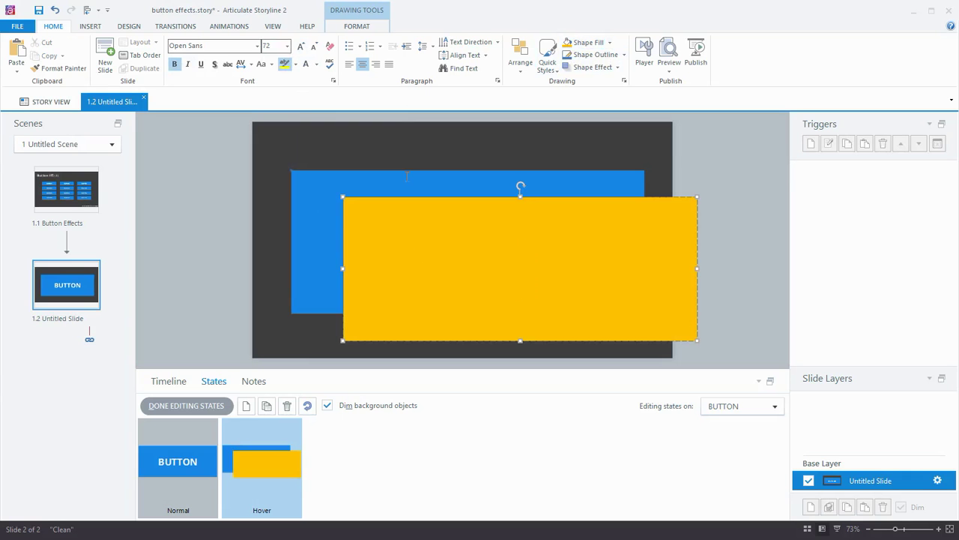
text(BUTTON)
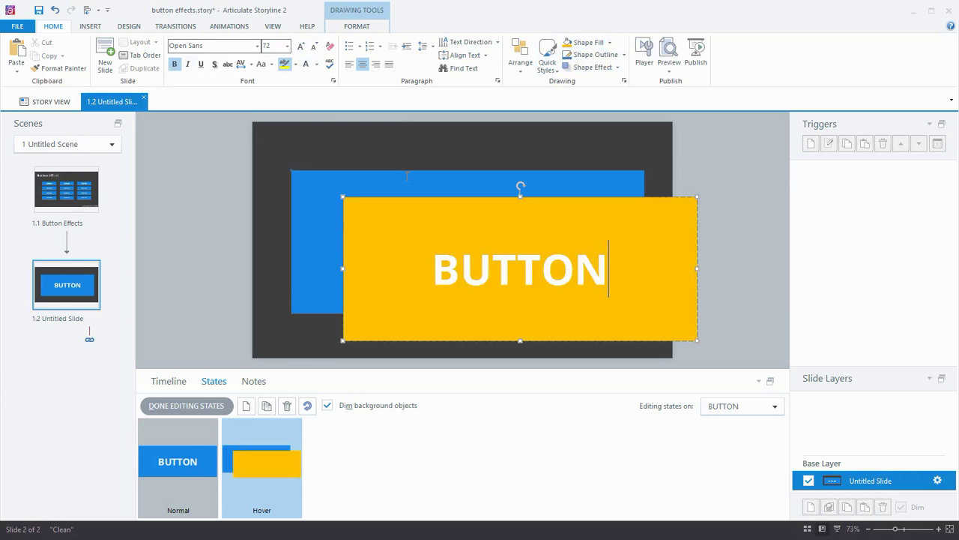
click(713, 183)
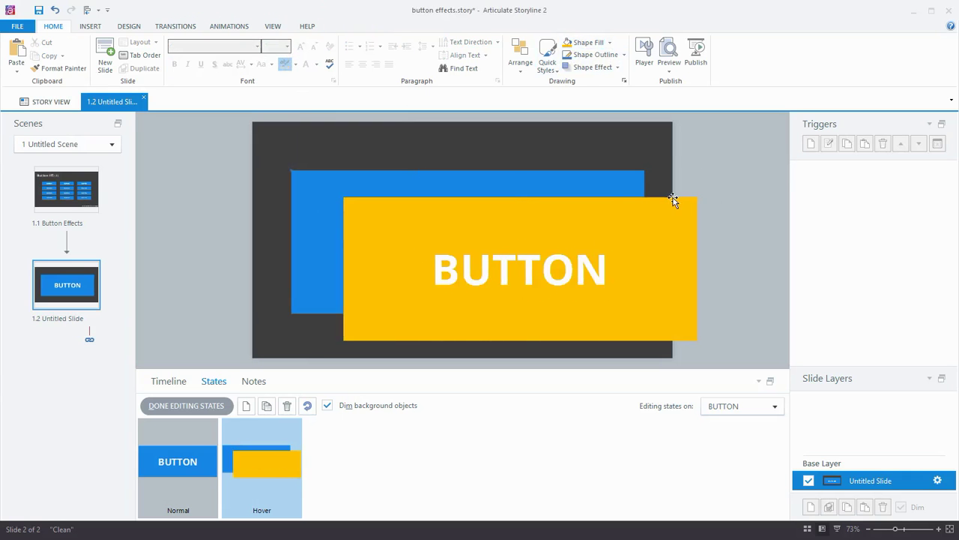
mouse_move(578, 166)
mouse_down()
mouse_move(539, 162)
mouse_move(620, 167)
mouse_up()
click(718, 217)
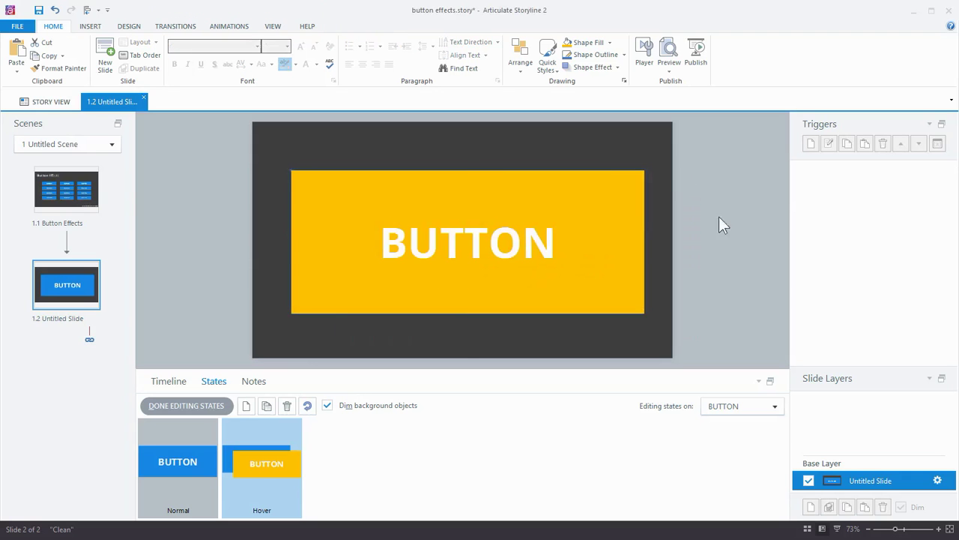
- Give the yellow rectangle in the Hover state a Shape entrance animation with the direction set to Out
click(502, 171)
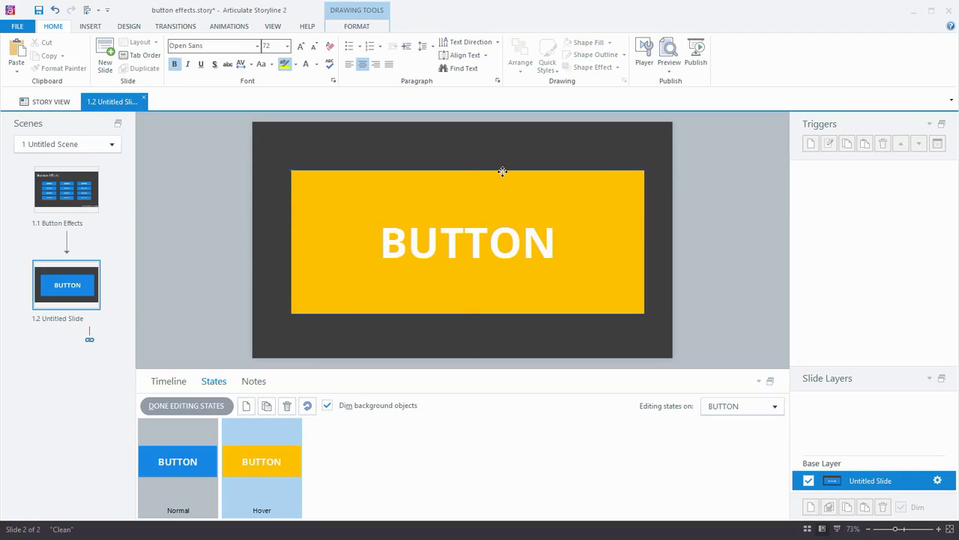
click(229, 27)
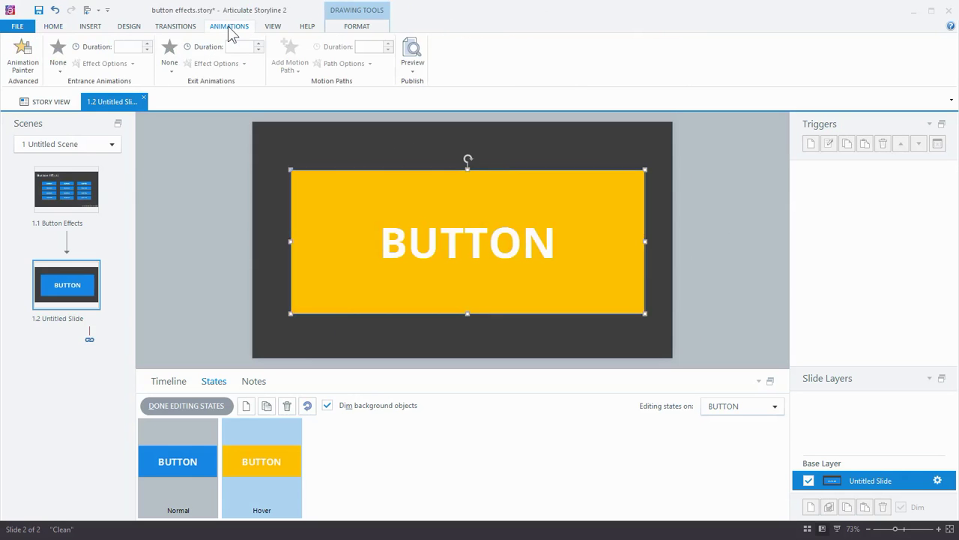
click(58, 60)
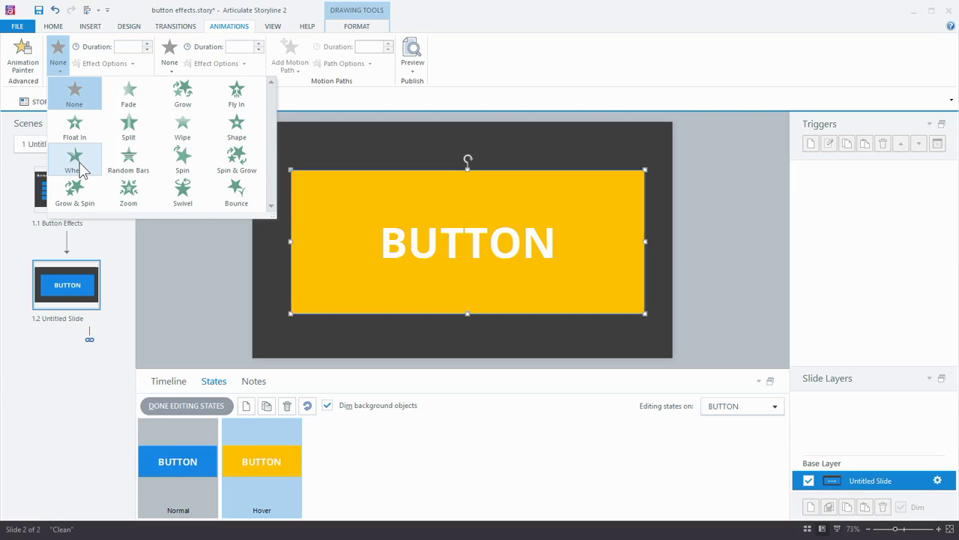
click(235, 126)
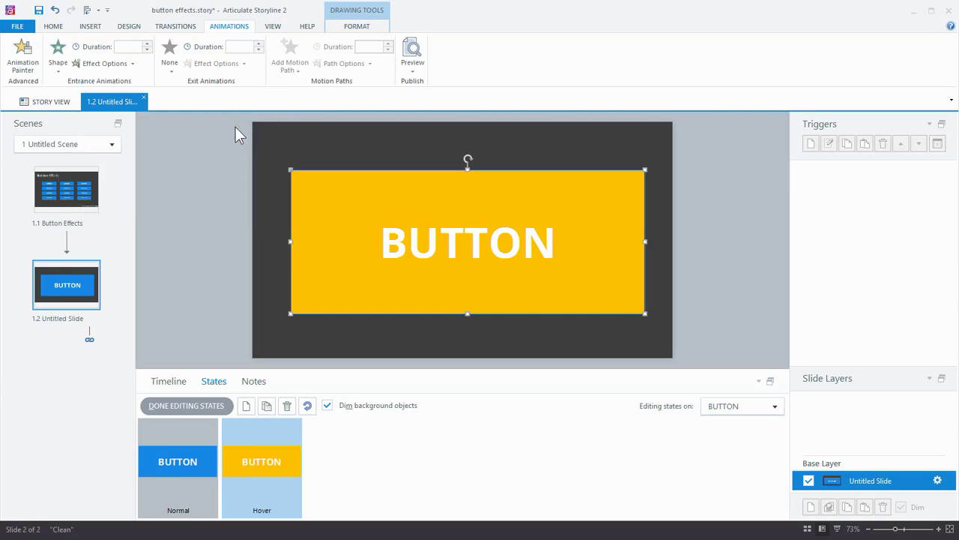
click(134, 64)
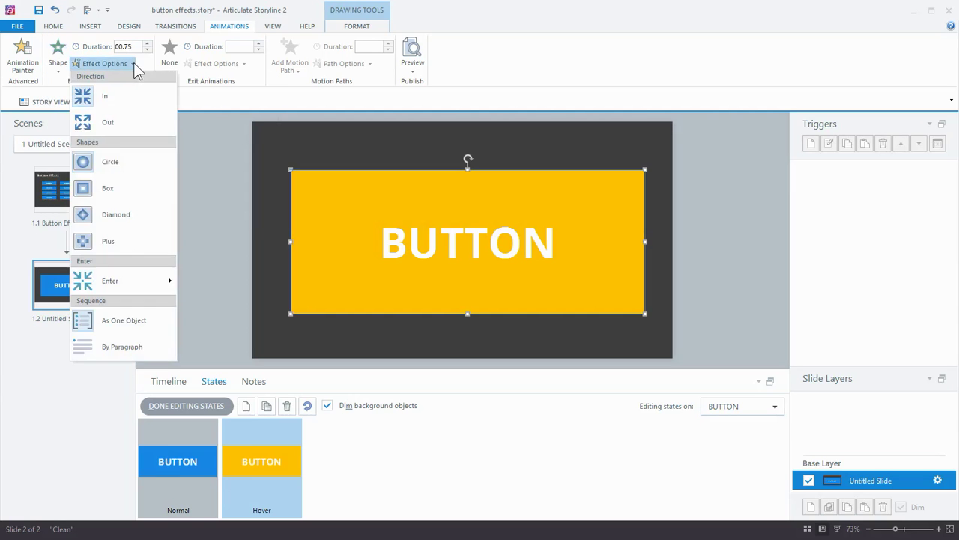
click(107, 122)
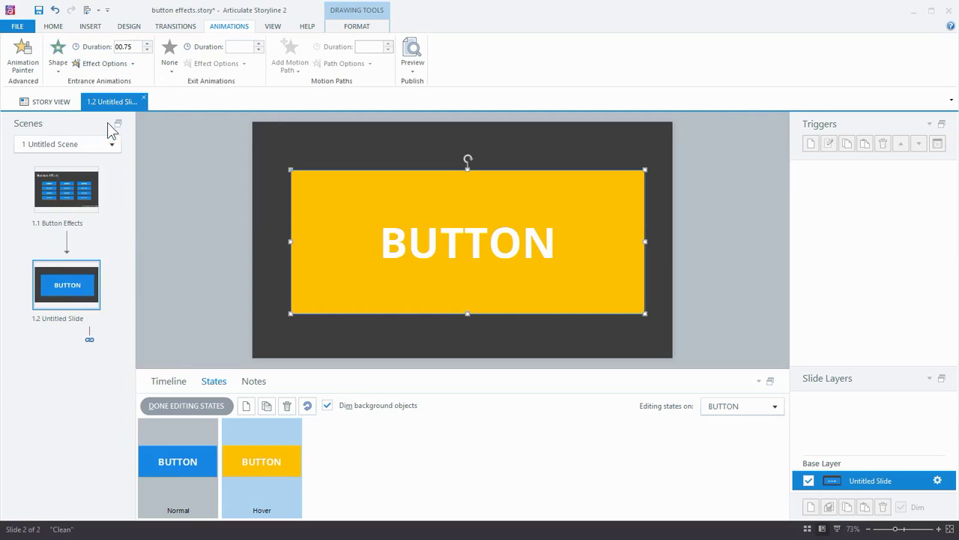
- Give the yellow rectangle in the Hover state a Shape exit animation with the direction set to In
click(129, 66)
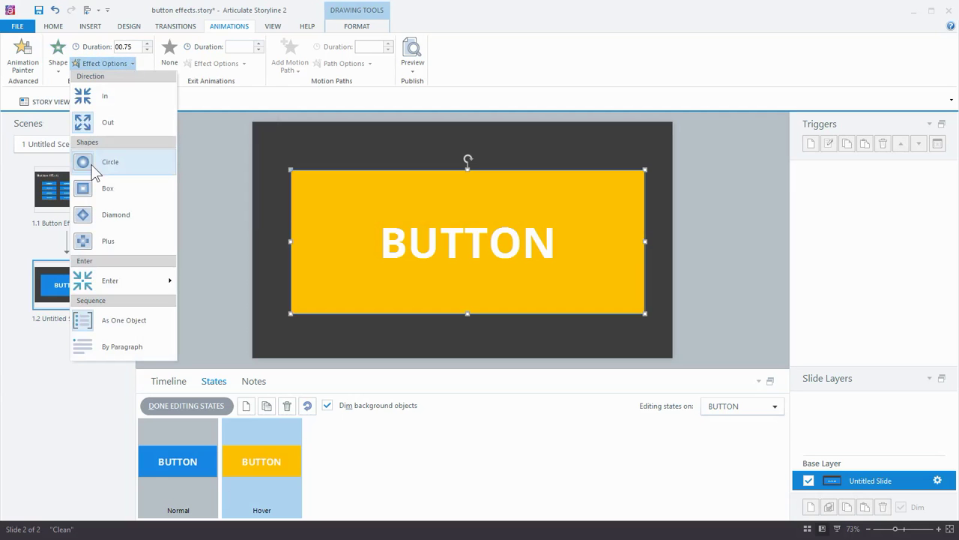
click(171, 54)
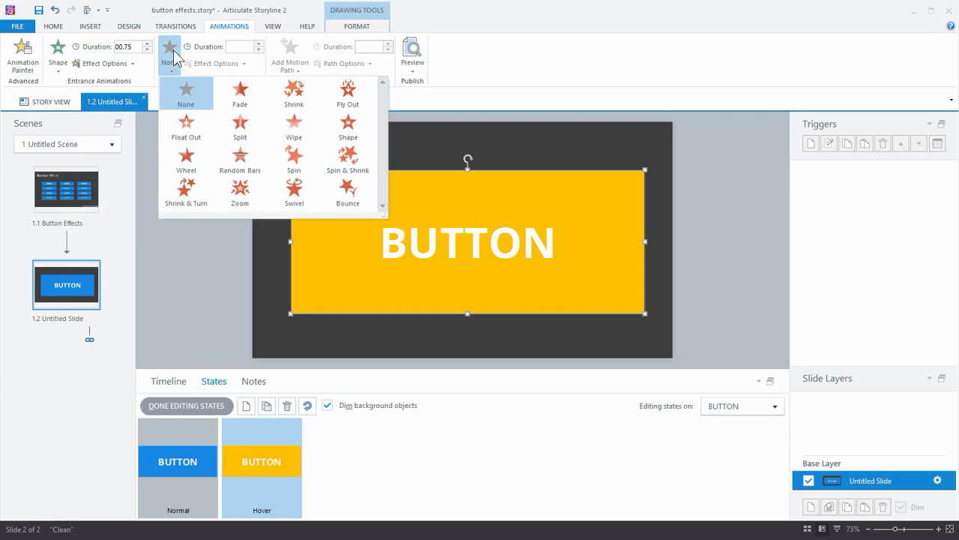
click(345, 131)
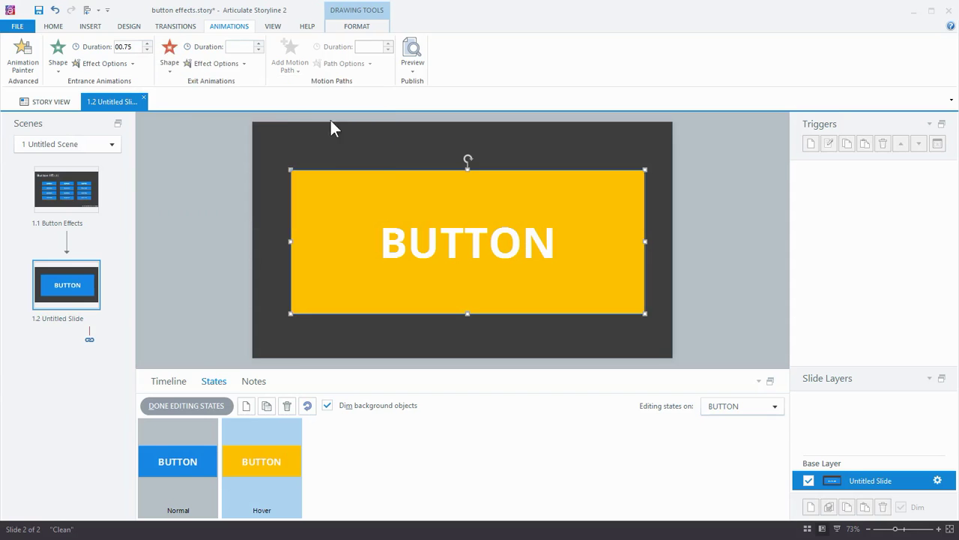
click(245, 65)
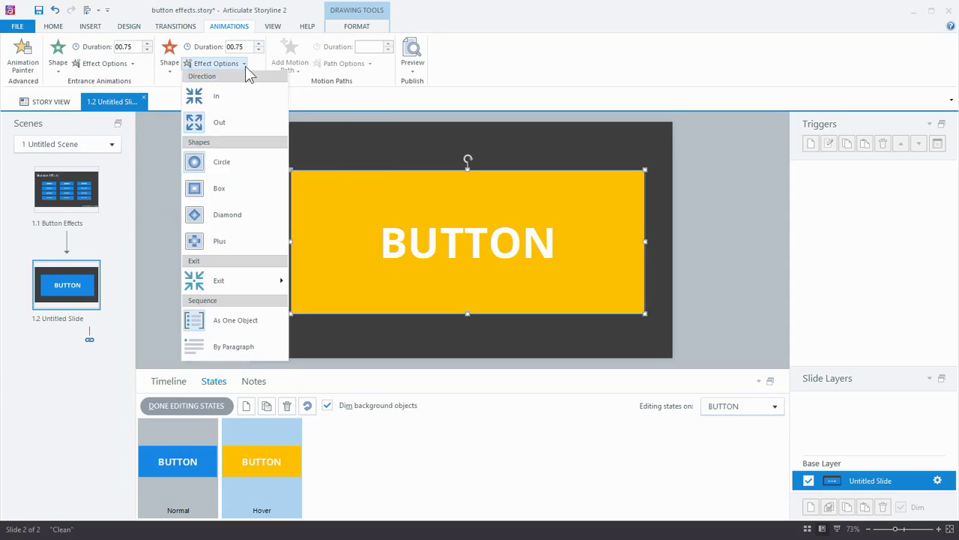
click(210, 109)
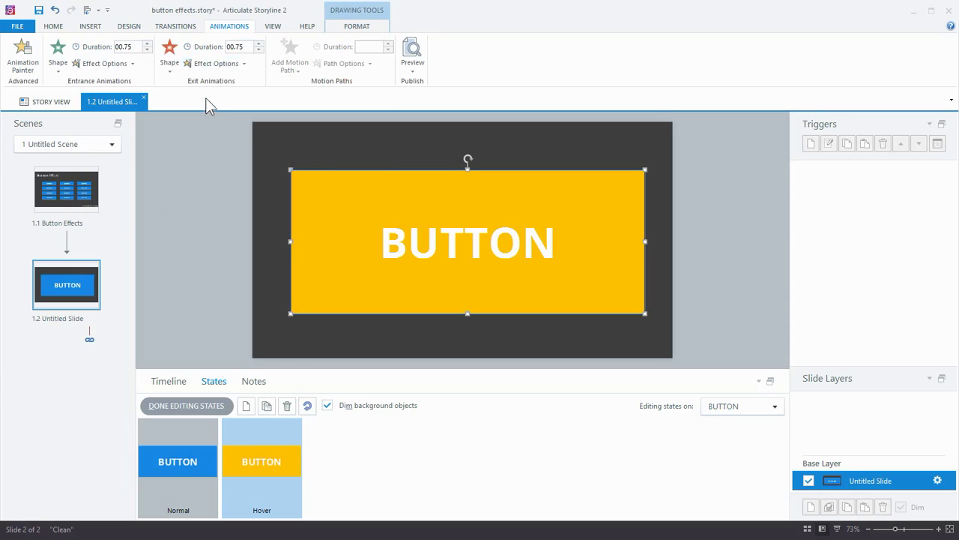
- Shorten the duration of the yellow rectangle's entrance animation and finish editing the button's states
click(147, 49)
click(148, 49)
click(212, 171)
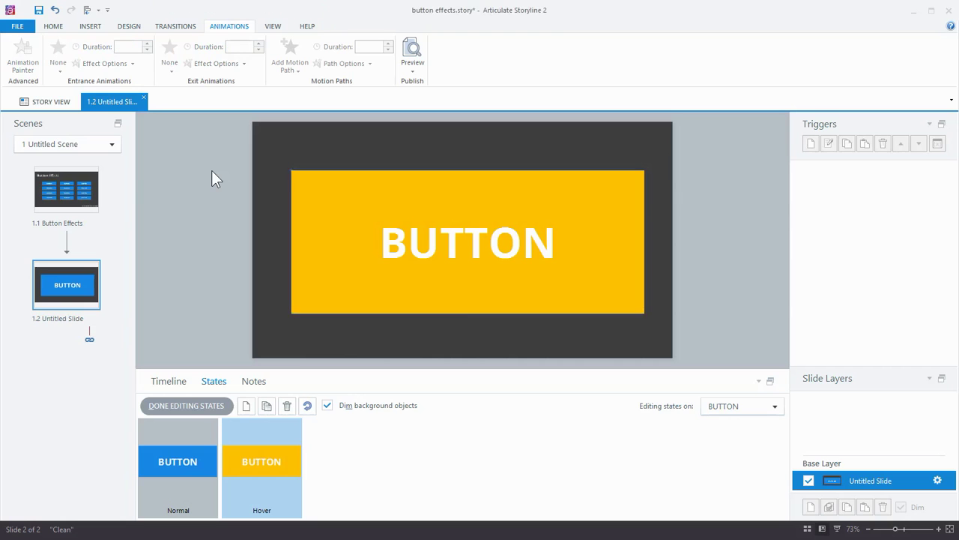
click(179, 406)
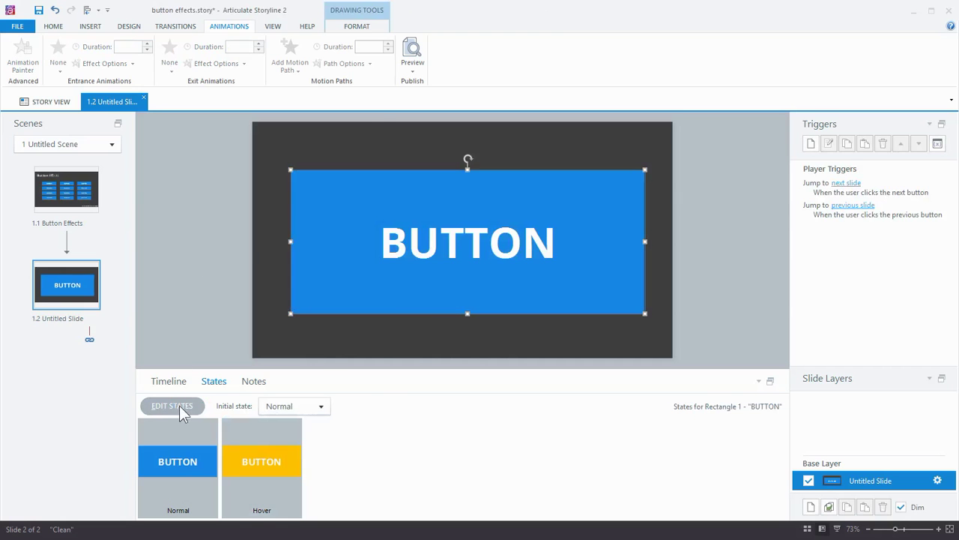
- Preview the slide to test the button's hover animation, and return to editing the slide
click(413, 71)
click(425, 85)
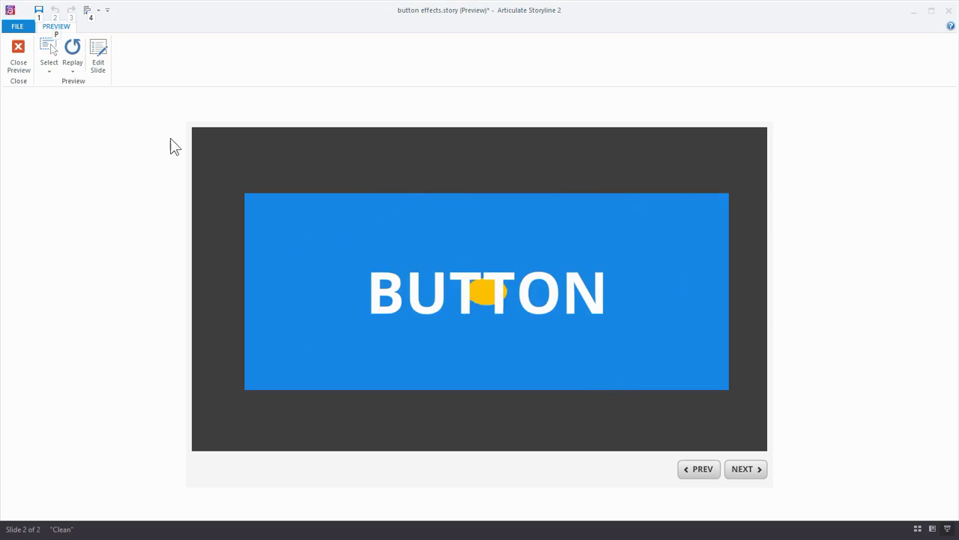
click(102, 59)
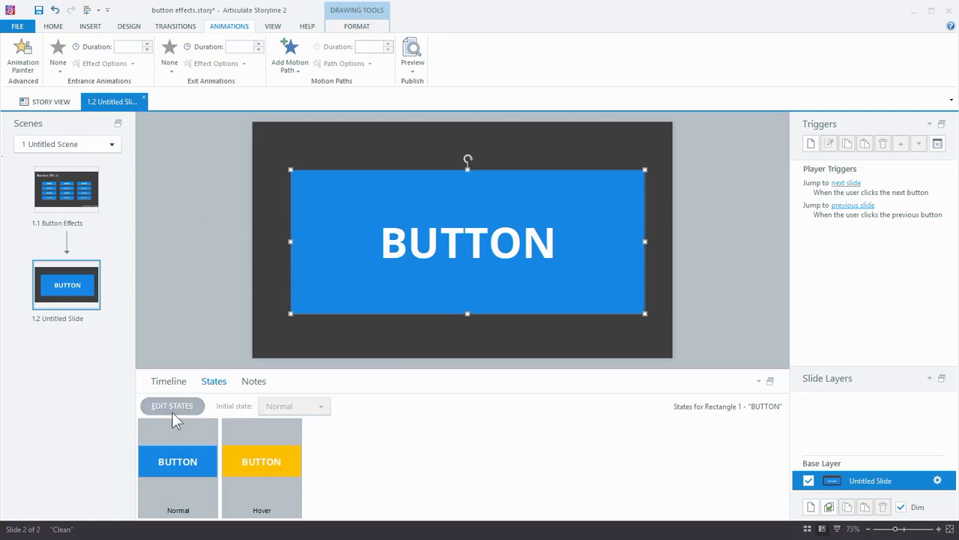
- Compare the Normal and Hover states of the BUTTON rectangle, leaving the Hover state on display
click(271, 466)
click(215, 461)
click(238, 460)
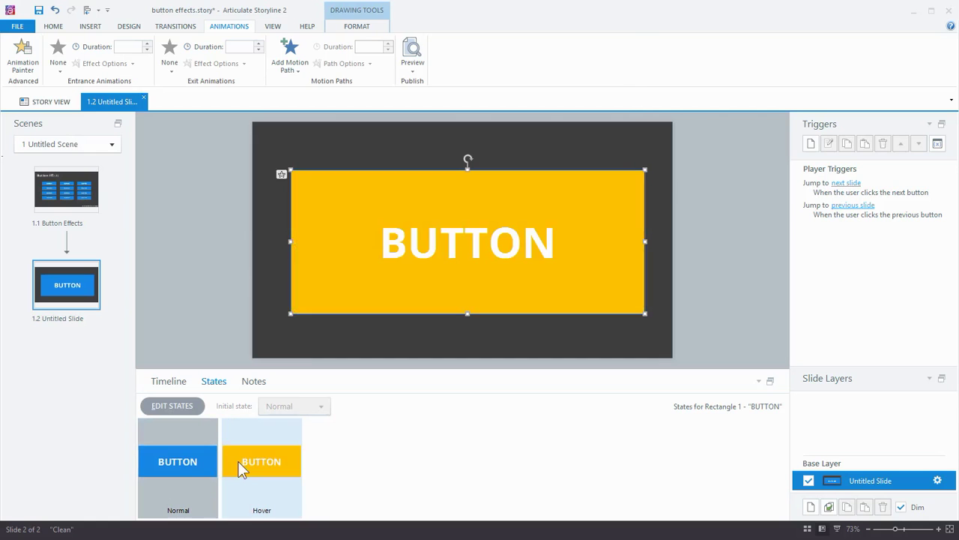